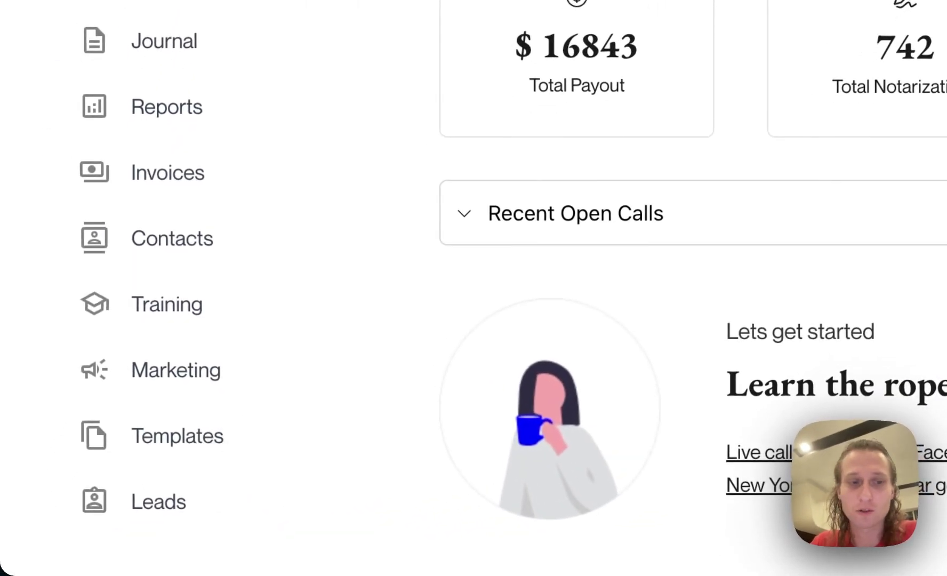
Go to Templates and start uploading a new PDF template
{"action": "left_click", "coordinate": [176, 442]}
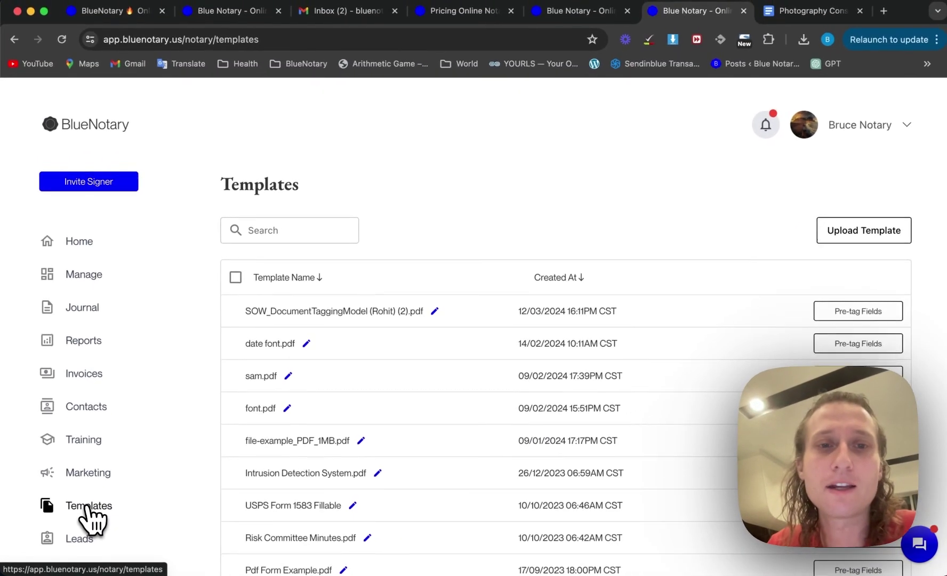
{"action": "scroll", "coordinate": [523, 226], "scroll_direction": "down", "scroll_amount": 2}
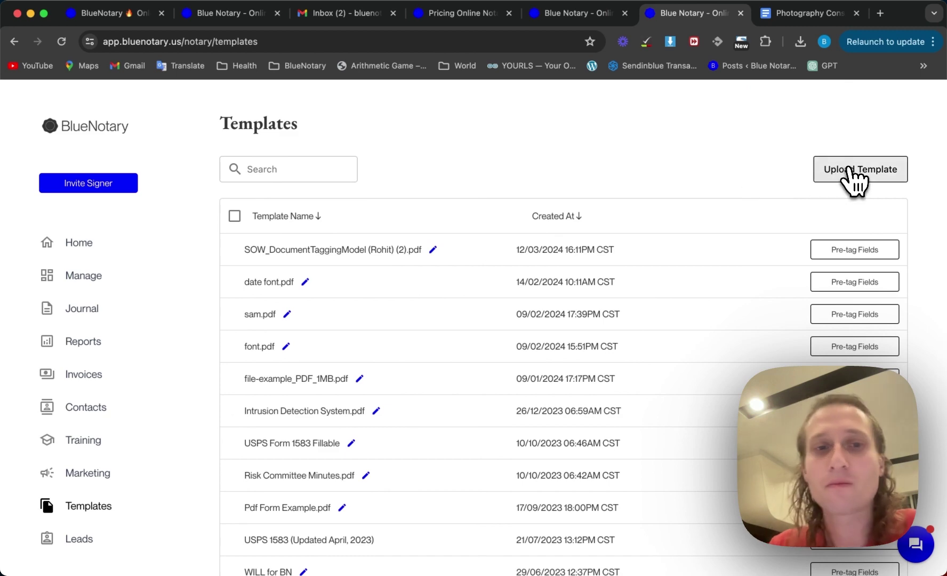
{"action": "left_click", "coordinate": [850, 169]}
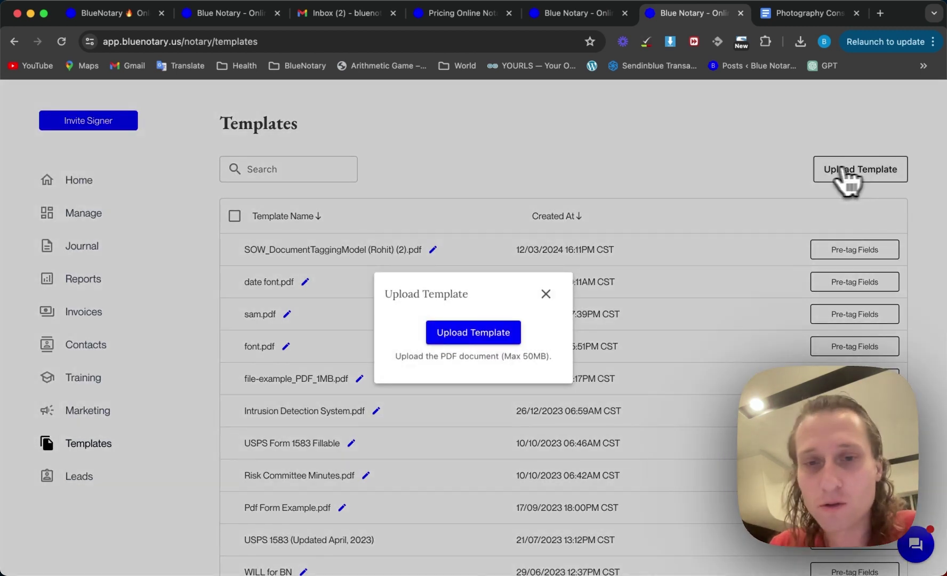
Upload Photography Consent.pdf from the Desktop as a new template
{"action": "left_click", "coordinate": [478, 335]}
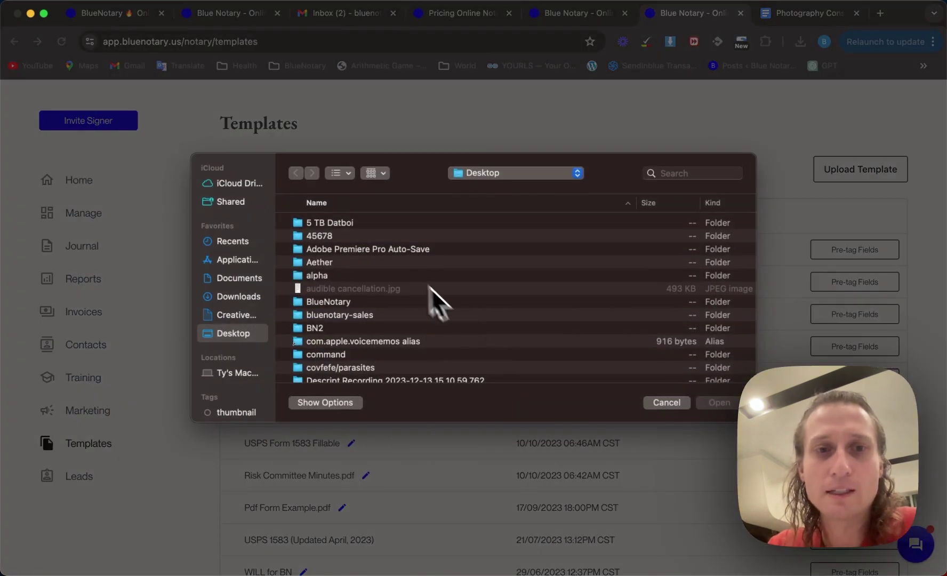
{"action": "scroll", "coordinate": [360, 293], "scroll_direction": "down", "scroll_amount": 10}
{"action": "scroll", "coordinate": [354, 296], "scroll_direction": "down", "scroll_amount": 2}
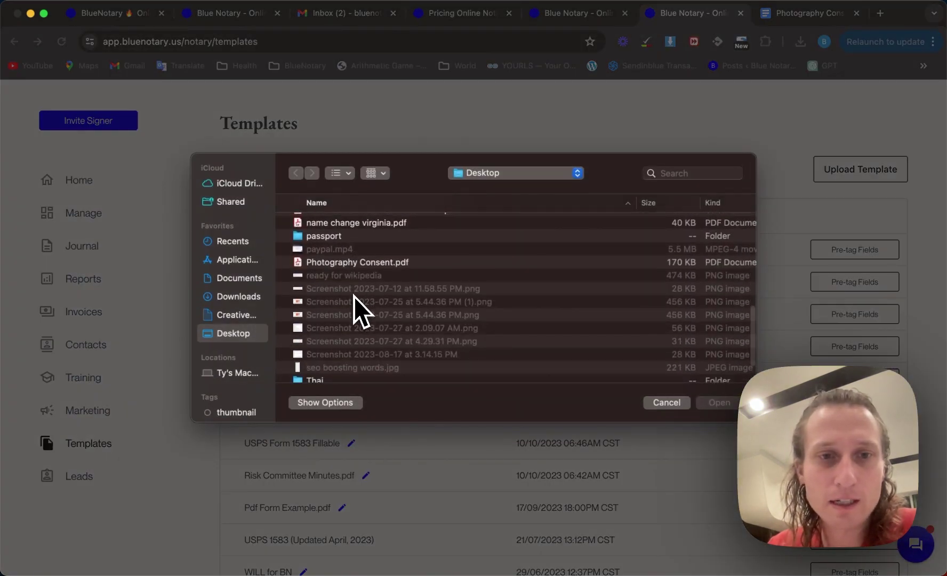
{"action": "double_click", "coordinate": [387, 258]}
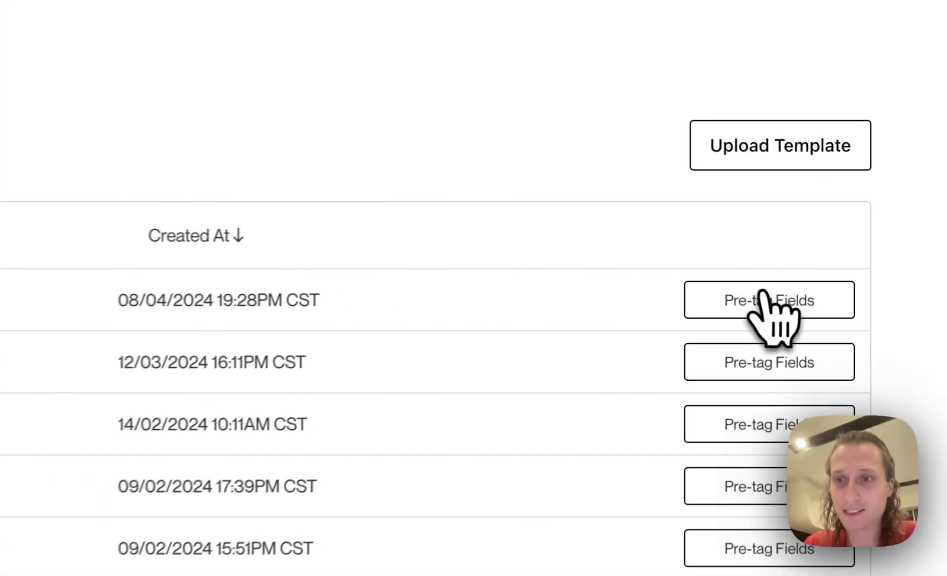
Open Photography Consent.pdf in the Pre-tag Fields editor
{"action": "left_click", "coordinate": [856, 248]}
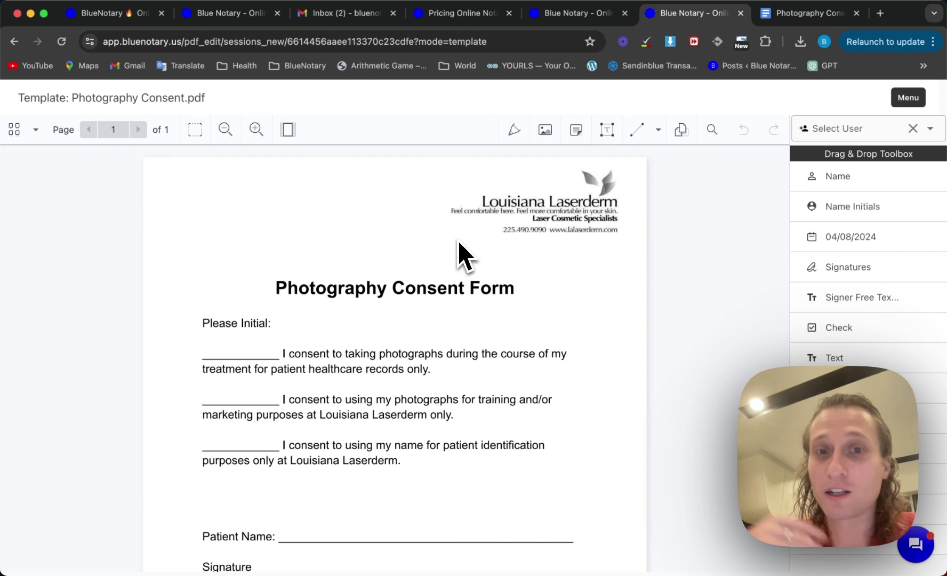
{"action": "scroll", "coordinate": [457, 240], "scroll_direction": "down", "scroll_amount": 3}
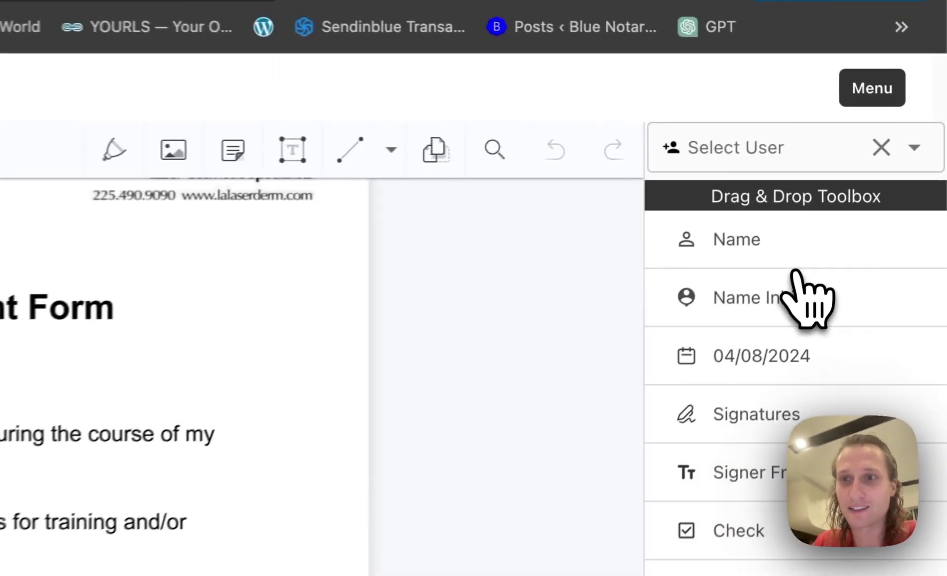
Place a PS initials field, sized to the first consent blank line
{"action": "left_click_drag", "start_coordinate": [794, 273], "coordinate": [356, 331]}
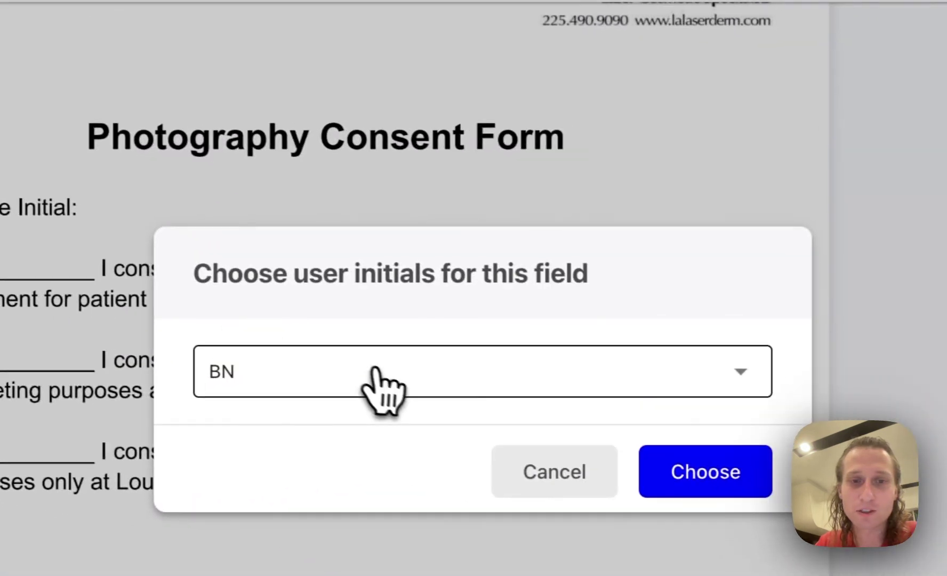
{"action": "left_click", "coordinate": [383, 392]}
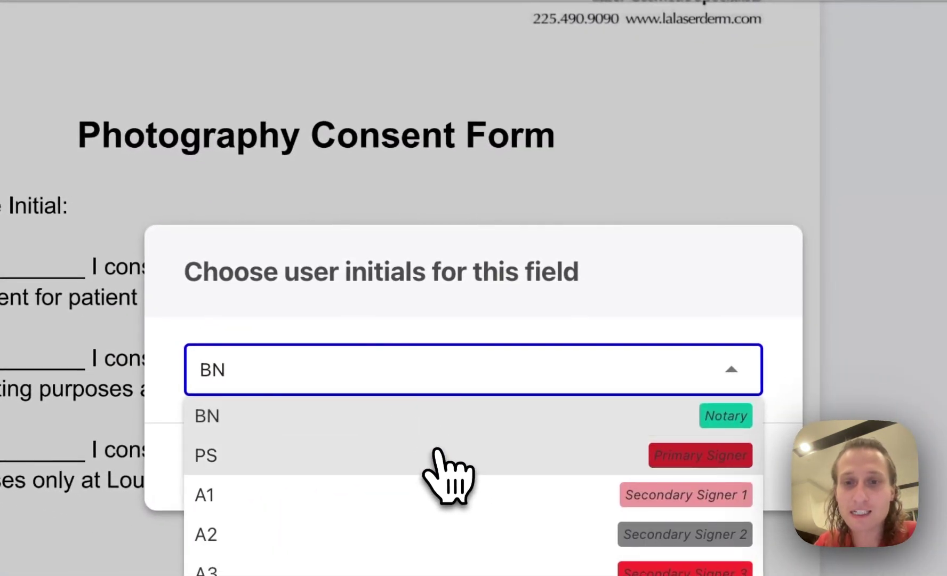
{"action": "left_click", "coordinate": [434, 455]}
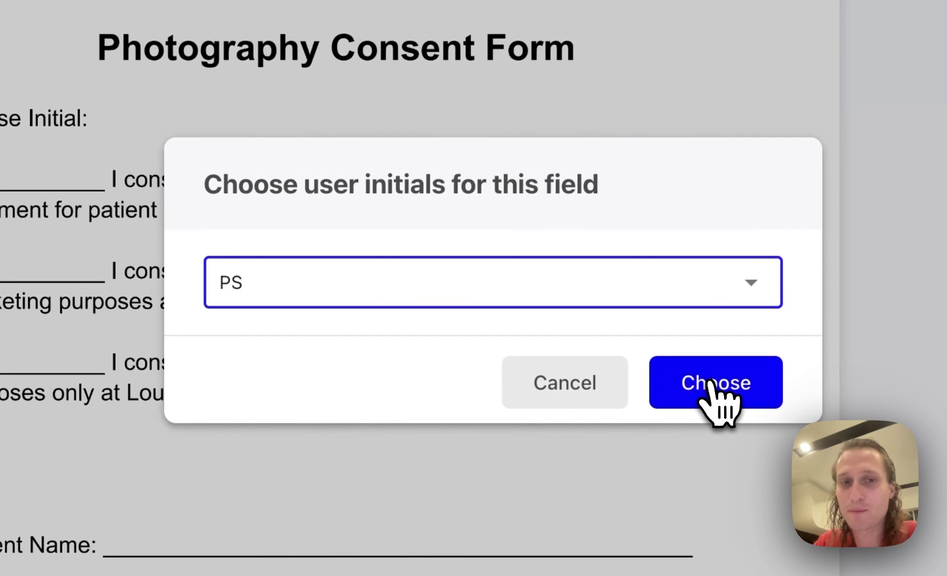
{"action": "left_click", "coordinate": [717, 392]}
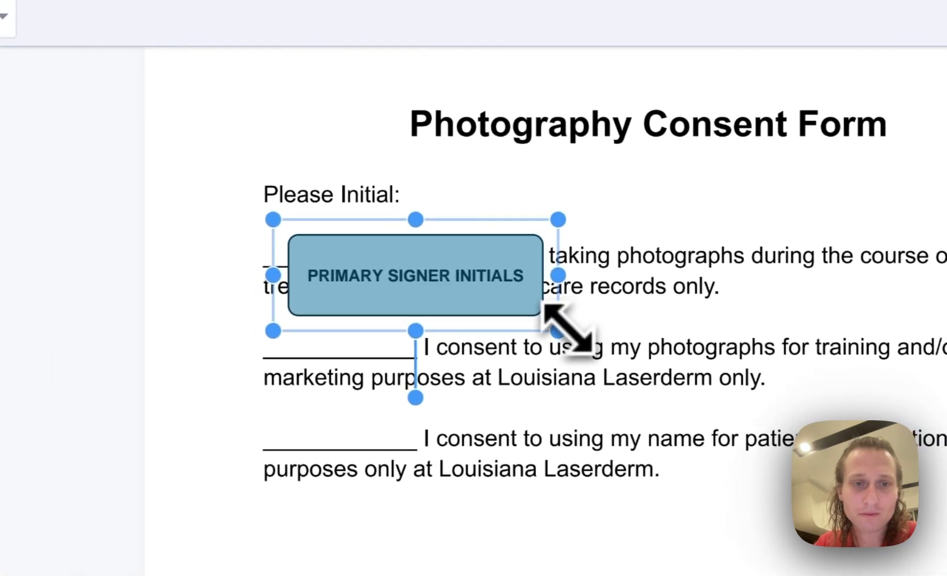
{"action": "left_click_drag", "start_coordinate": [265, 258], "coordinate": [185, 235]}
{"action": "left_click_drag", "start_coordinate": [472, 304], "coordinate": [464, 297]}
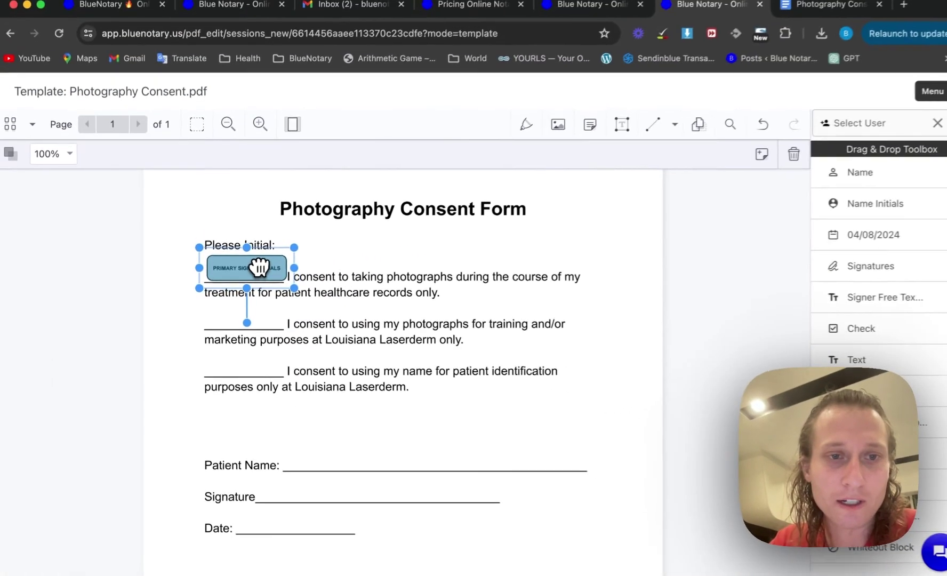
{"action": "left_click", "coordinate": [340, 269]}
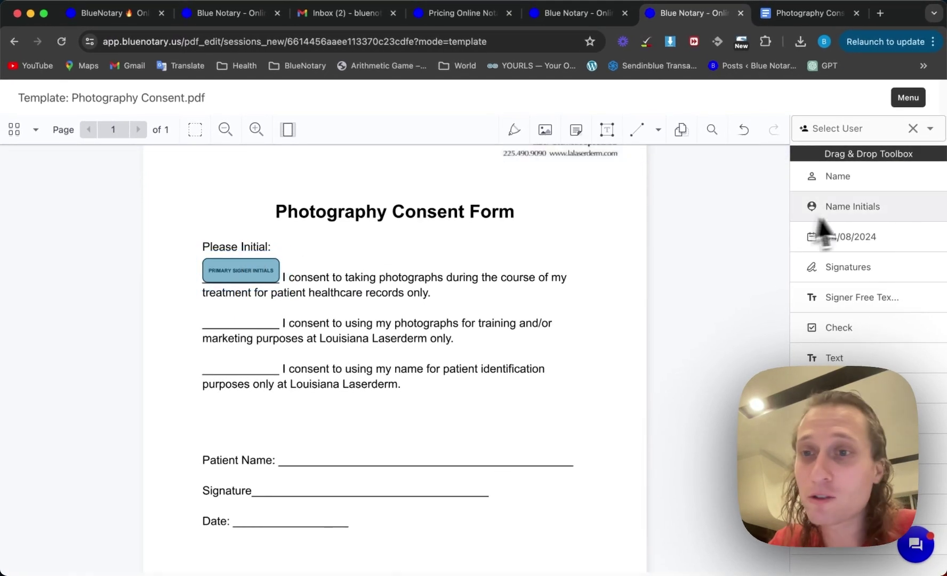
Add a second PS initials field, moved and shrunk onto the second blank line
{"action": "left_click_drag", "start_coordinate": [821, 227], "coordinate": [296, 327]}
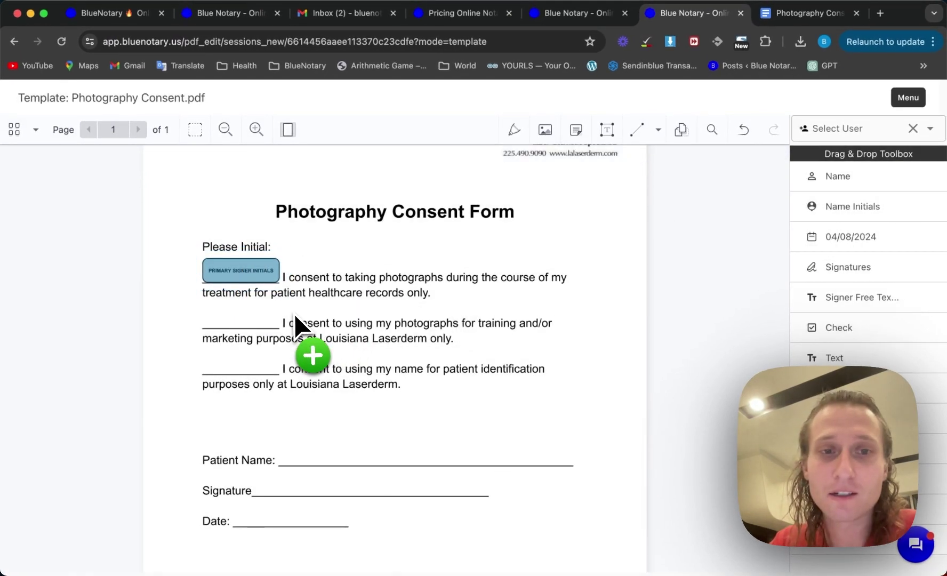
{"action": "left_click", "coordinate": [373, 330]}
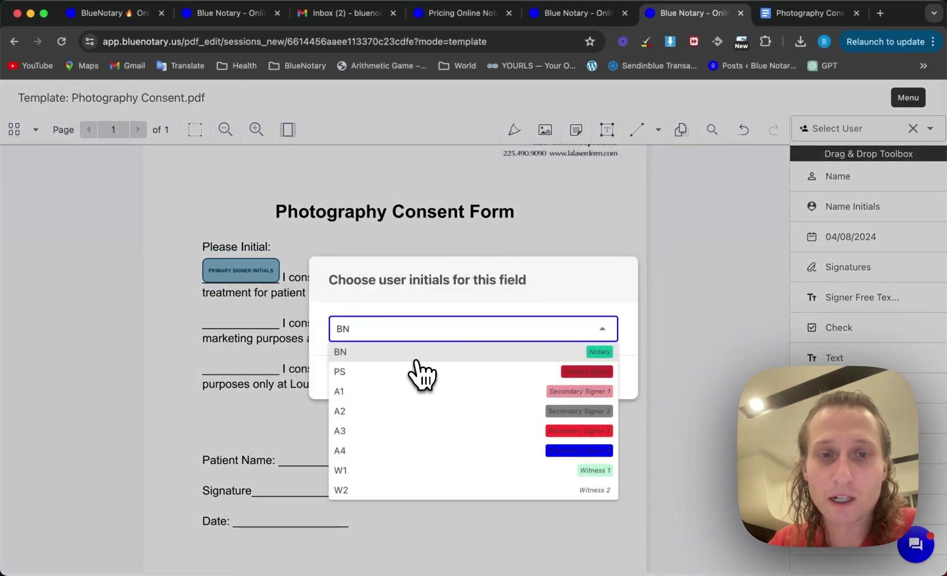
{"action": "left_click", "coordinate": [416, 373]}
{"action": "left_click", "coordinate": [583, 383]}
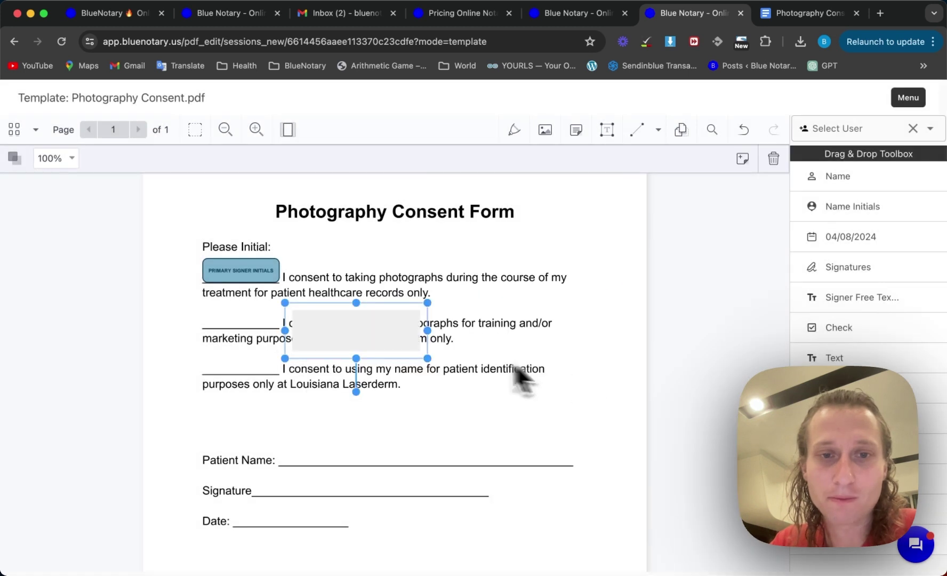
{"action": "left_click_drag", "start_coordinate": [401, 345], "coordinate": [298, 326]}
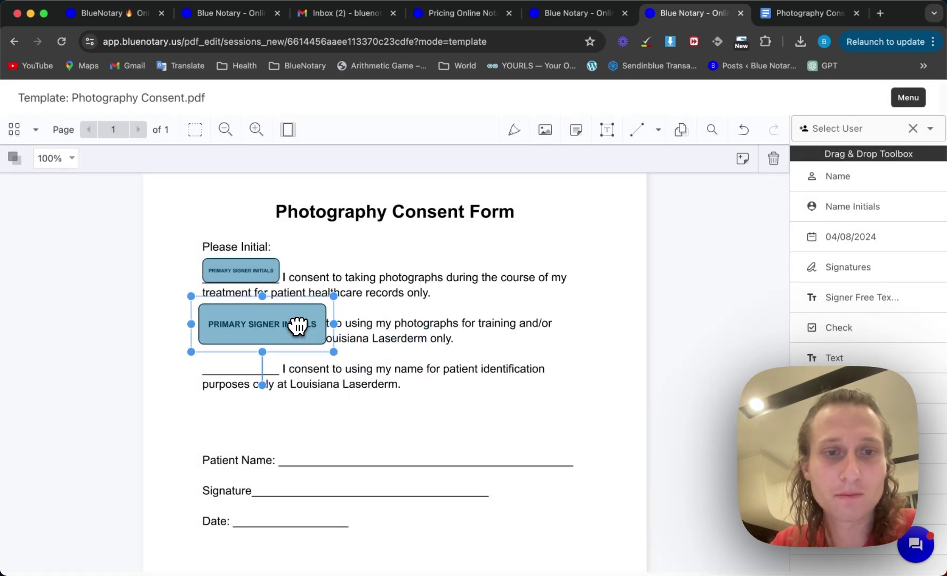
{"action": "left_click_drag", "start_coordinate": [335, 353], "coordinate": [288, 334]}
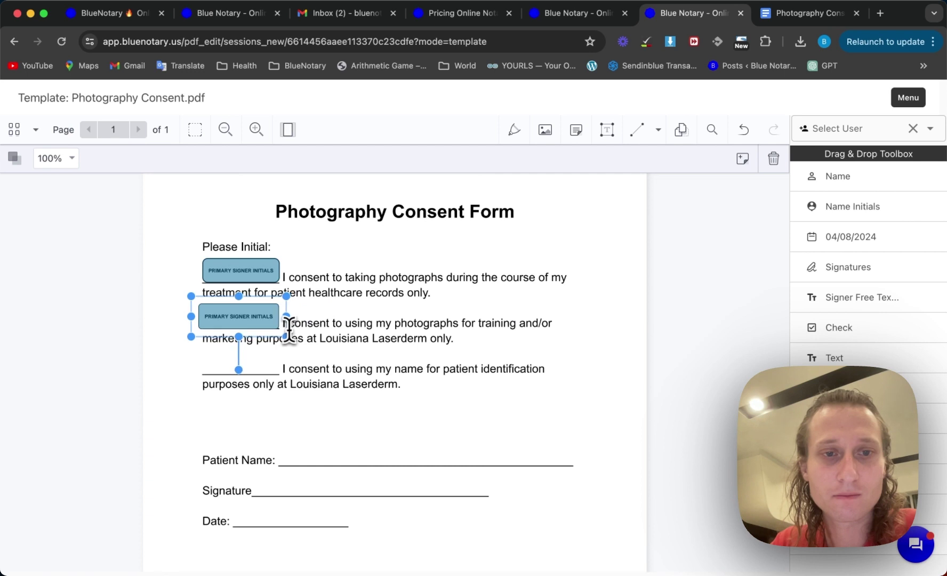
{"action": "left_click", "coordinate": [377, 424]}
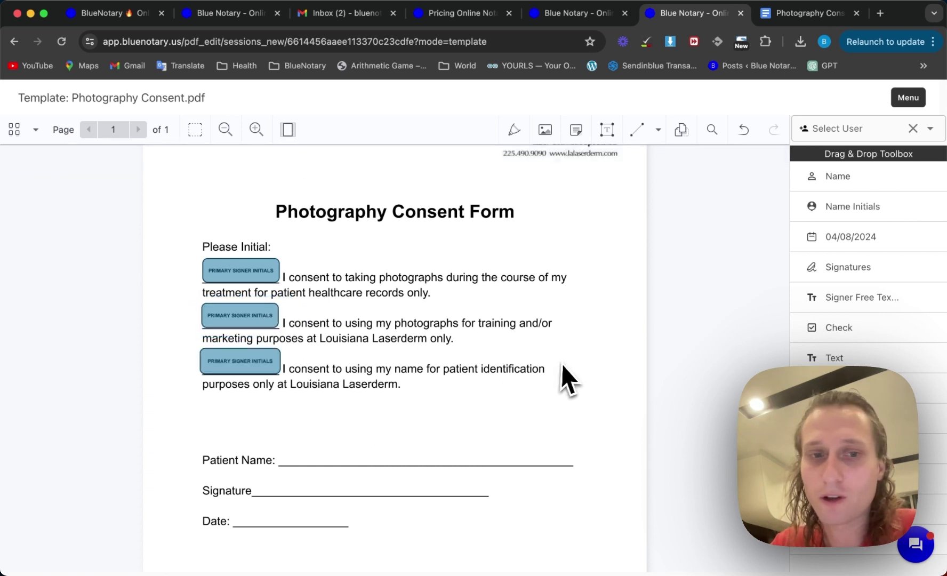
{"action": "scroll", "coordinate": [560, 364], "scroll_direction": "down", "scroll_amount": 2}
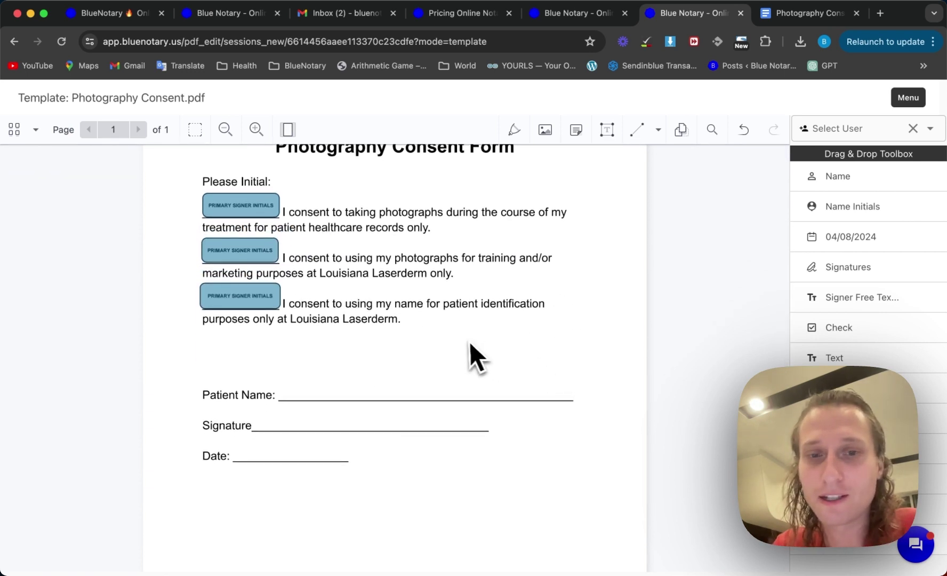
Place a Name field assigned to the Primary Signer on the Patient Name line
{"action": "left_click_drag", "start_coordinate": [838, 176], "coordinate": [311, 374]}
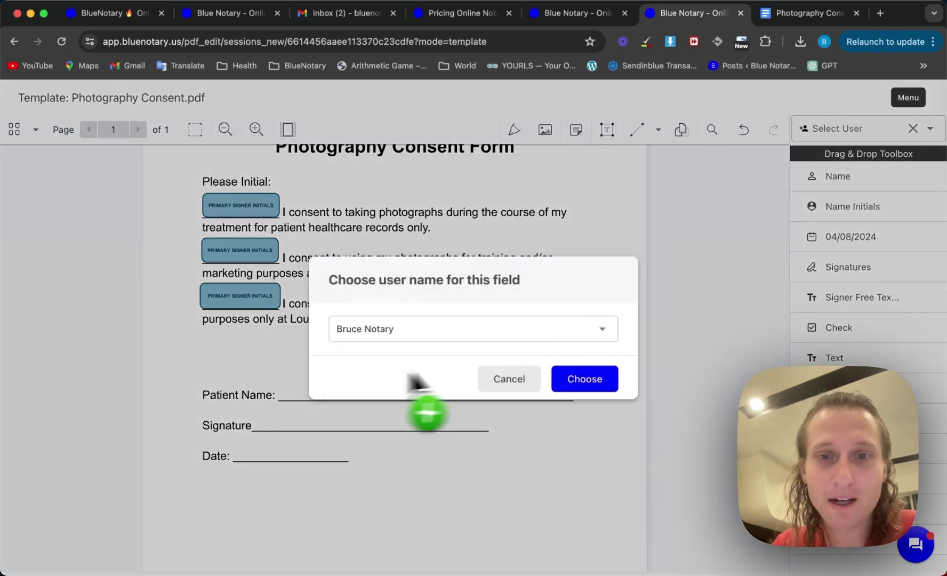
{"action": "left_click", "coordinate": [520, 331]}
{"action": "left_click", "coordinate": [460, 370]}
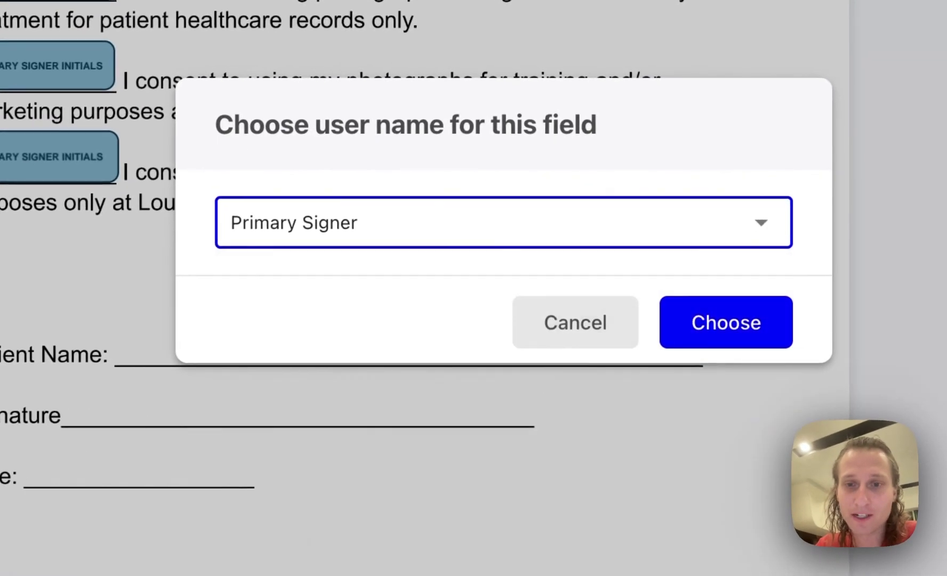
{"action": "left_click", "coordinate": [714, 333]}
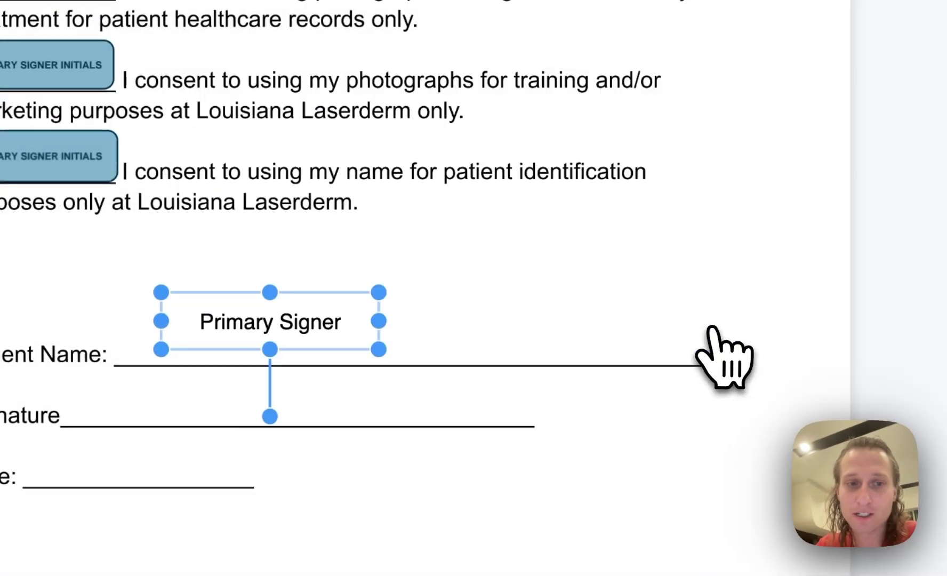
{"action": "left_click_drag", "start_coordinate": [309, 323], "coordinate": [233, 343]}
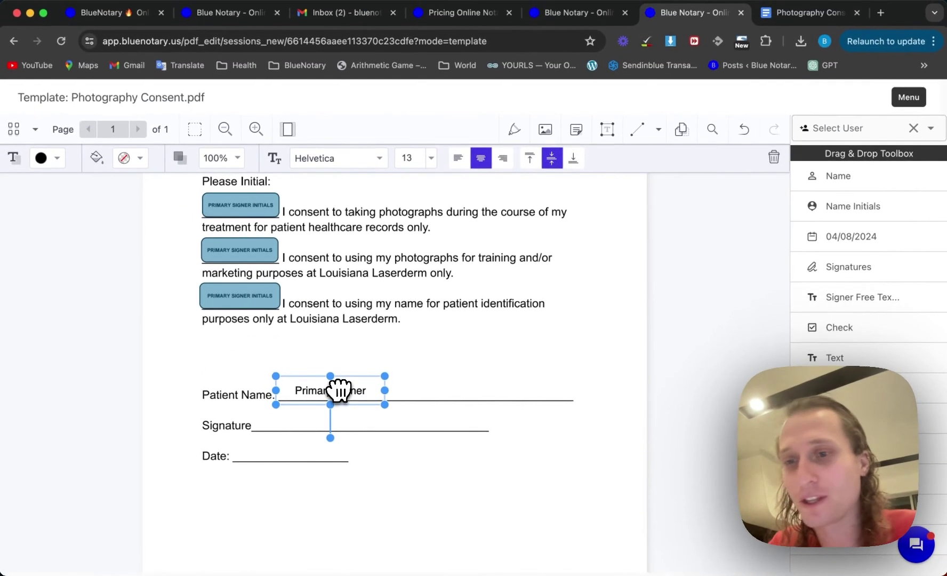
{"action": "left_click", "coordinate": [444, 396]}
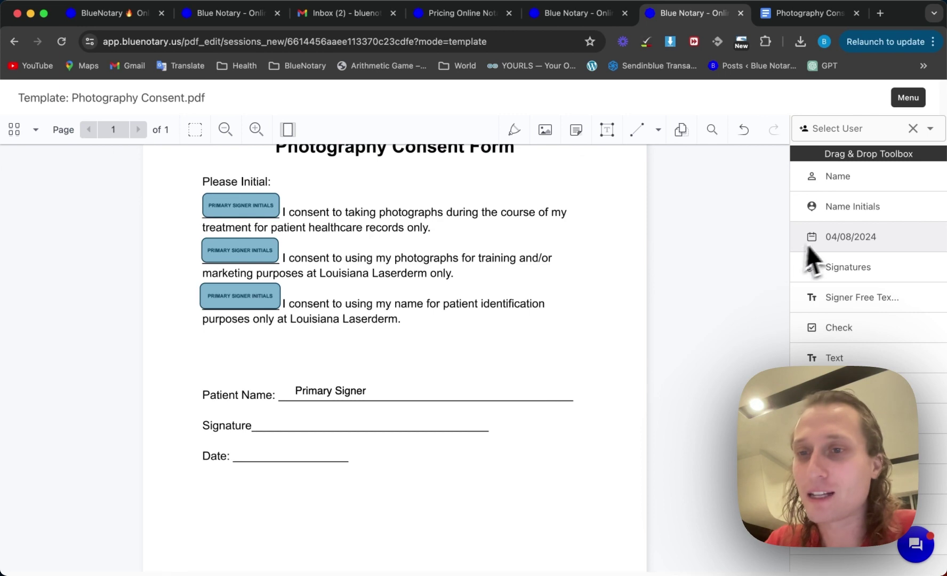
Add a Primary Signer signature field, resized to fit the Signature line
{"action": "mouse_move", "coordinate": [856, 271]}
{"action": "left_mouse_down"}
{"action": "mouse_move", "coordinate": [429, 356]}
{"action": "mouse_move", "coordinate": [300, 410]}
{"action": "left_mouse_up"}
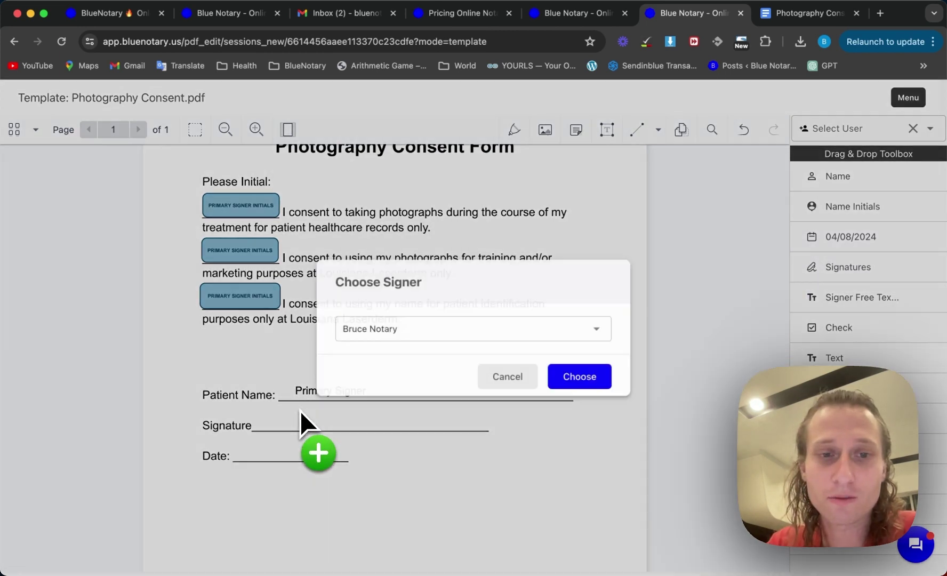
{"action": "left_click", "coordinate": [489, 331]}
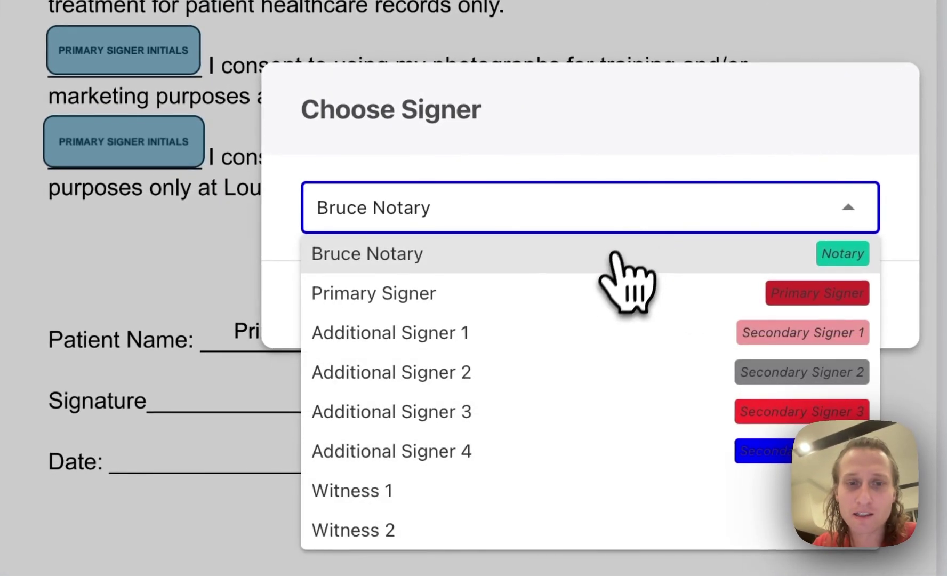
{"action": "left_click", "coordinate": [581, 297]}
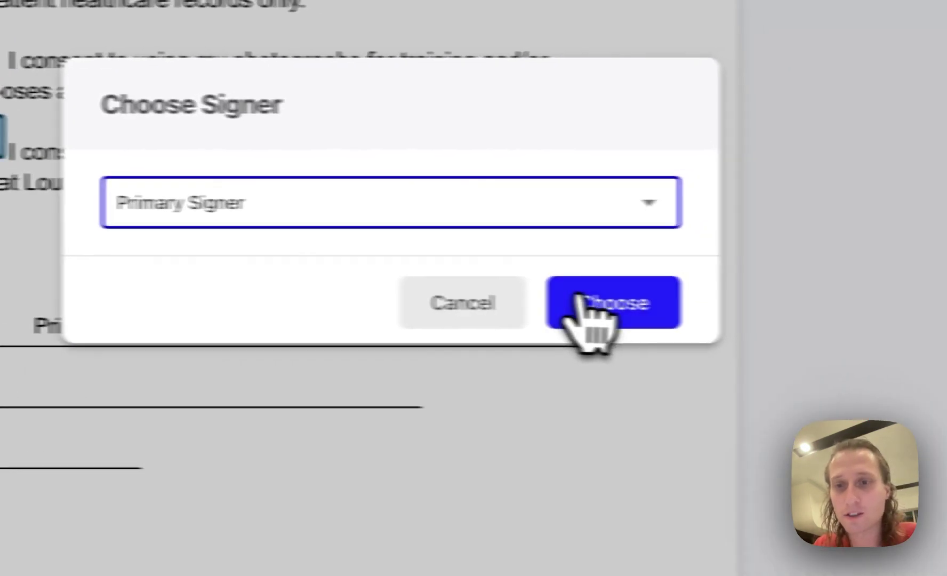
{"action": "left_click", "coordinate": [798, 305]}
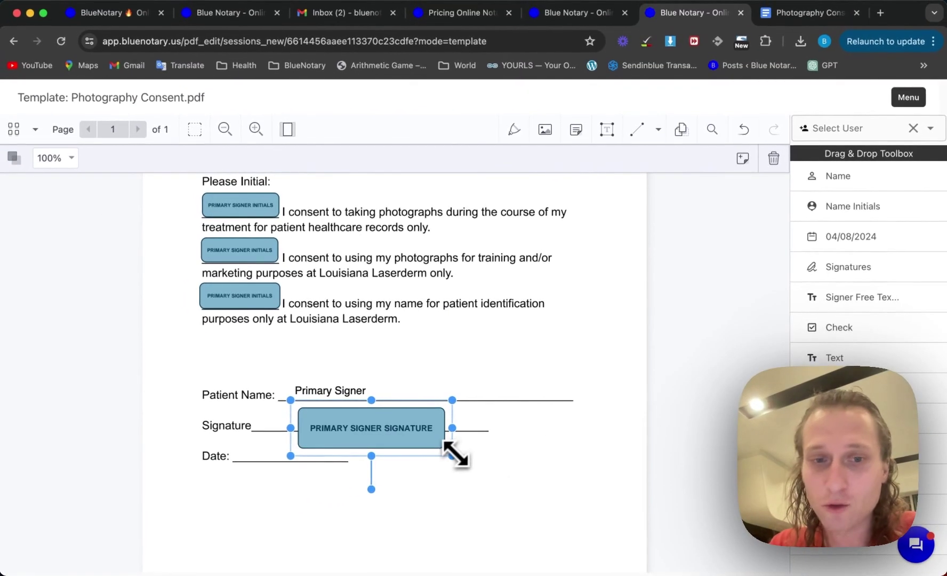
{"action": "left_click_drag", "start_coordinate": [429, 454], "coordinate": [332, 420]}
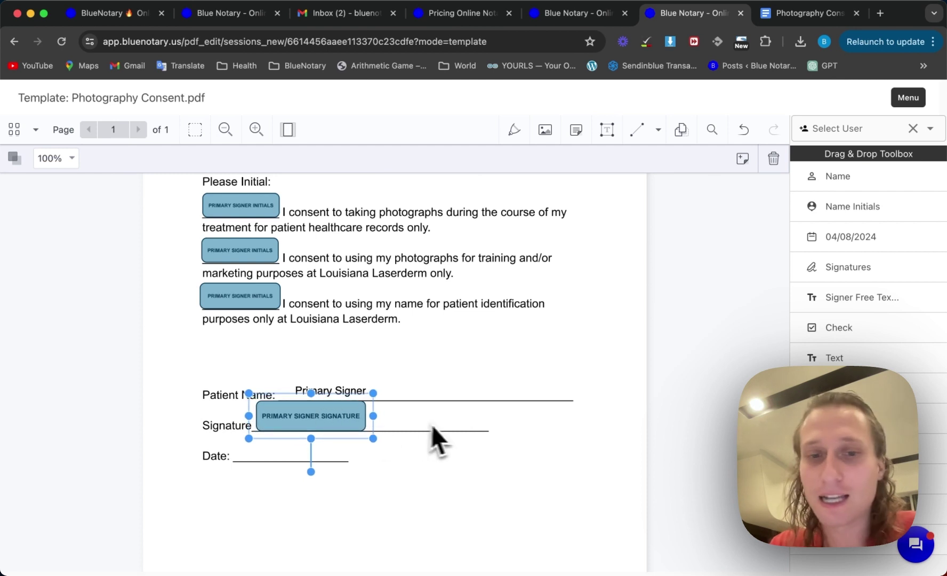
{"action": "left_click_drag", "start_coordinate": [372, 438], "coordinate": [360, 438]}
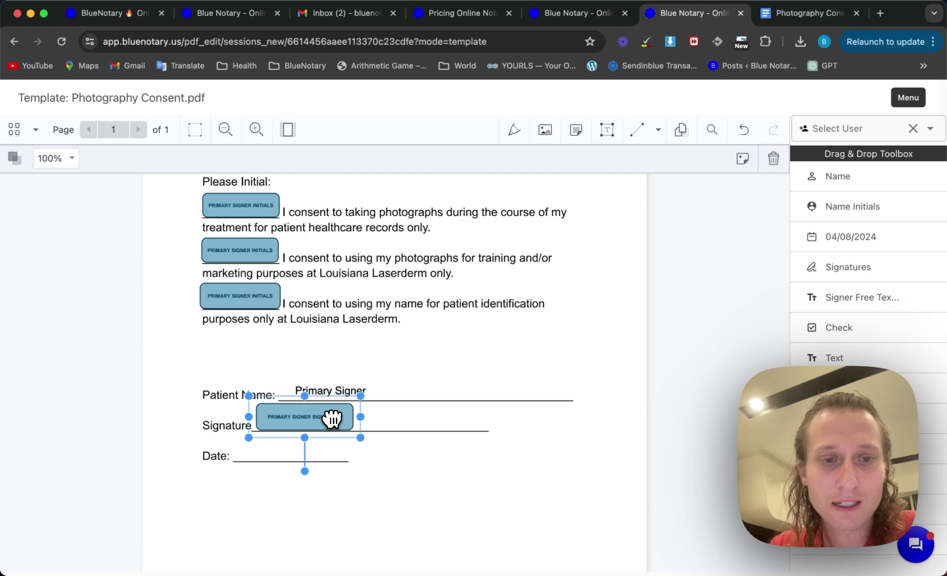
{"action": "left_click", "coordinate": [441, 441]}
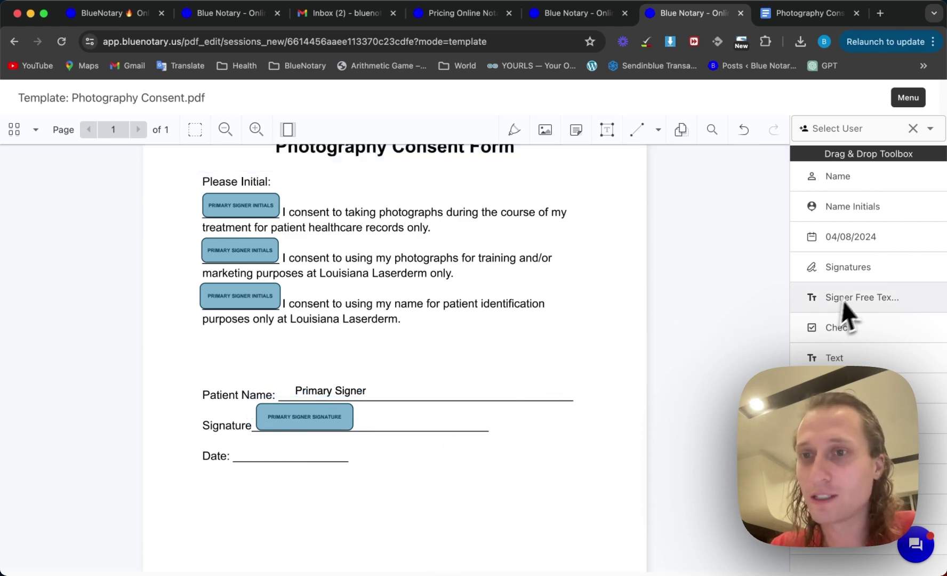
Add a date field in 04/08/2024 format on the Date line
{"action": "scroll", "coordinate": [855, 286], "scroll_direction": "down", "scroll_amount": 1}
{"action": "left_click_drag", "start_coordinate": [855, 243], "coordinate": [255, 454]}
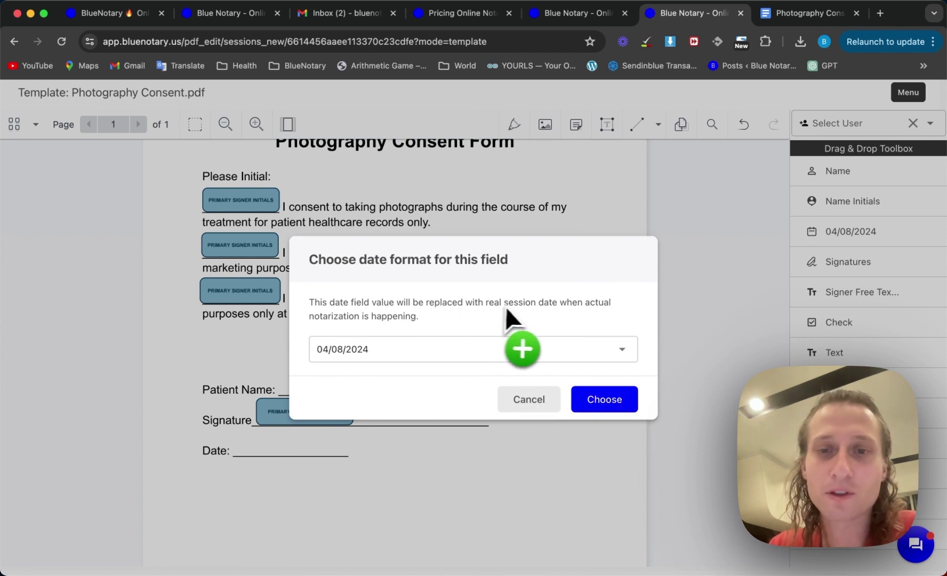
{"action": "left_click", "coordinate": [610, 408]}
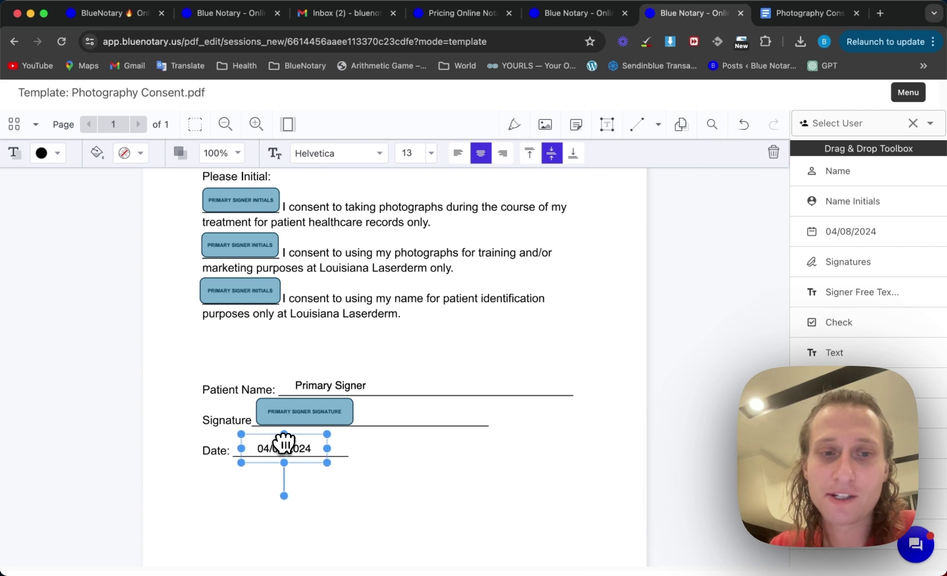
{"action": "left_click", "coordinate": [380, 448]}
{"action": "scroll", "coordinate": [611, 351], "scroll_direction": "up", "scroll_amount": 3}
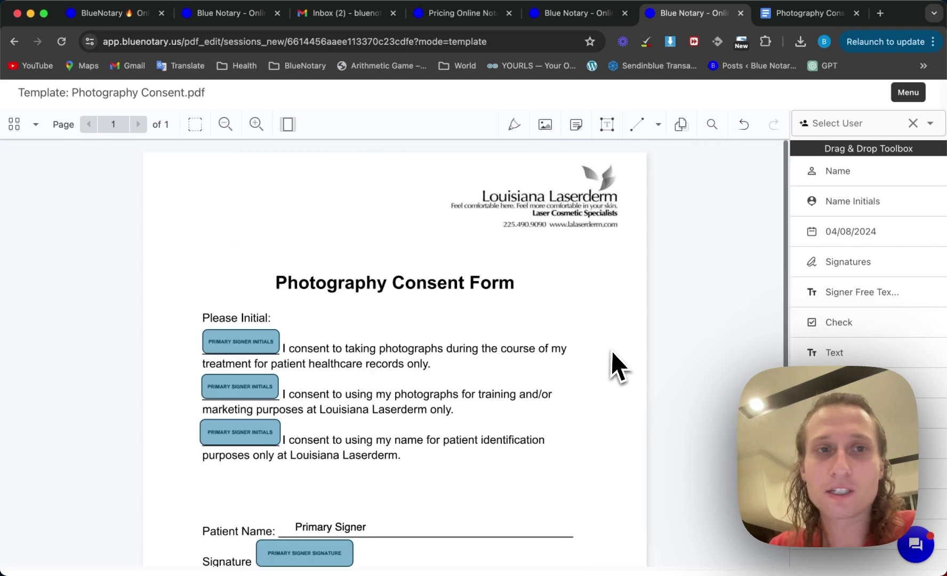
Save the template fields from the Menu
{"action": "left_click", "coordinate": [908, 92]}
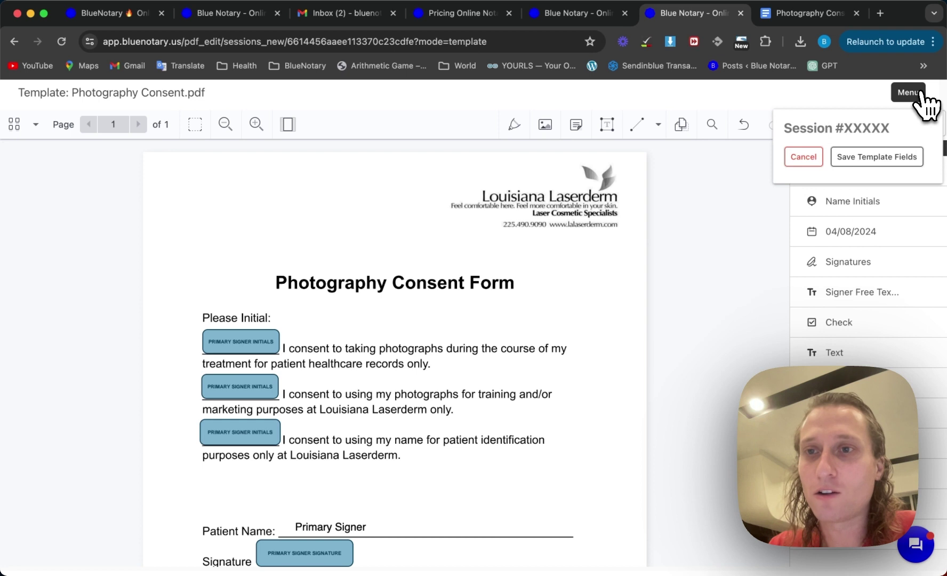
{"action": "left_click", "coordinate": [886, 166]}
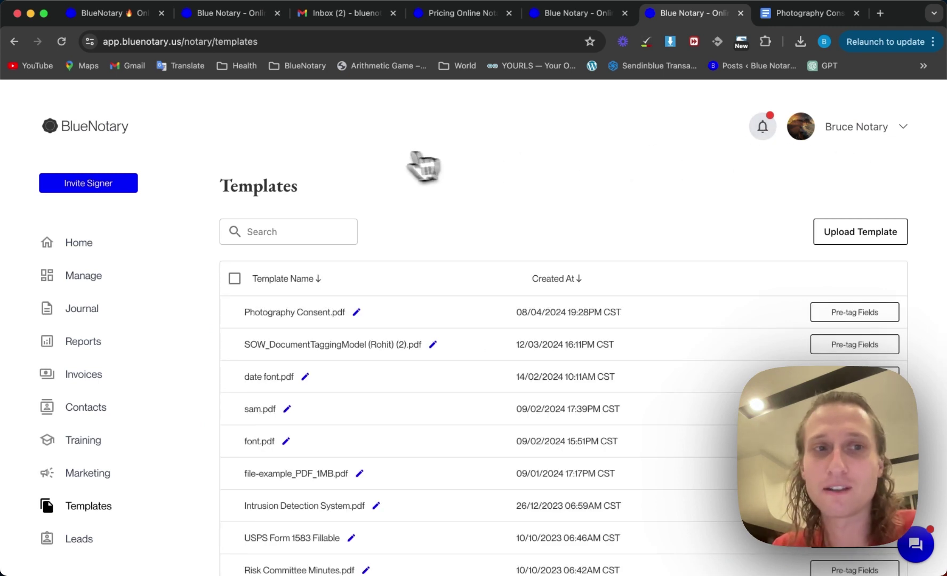
Start a new signer invitation as a RON session
{"action": "left_click", "coordinate": [98, 184]}
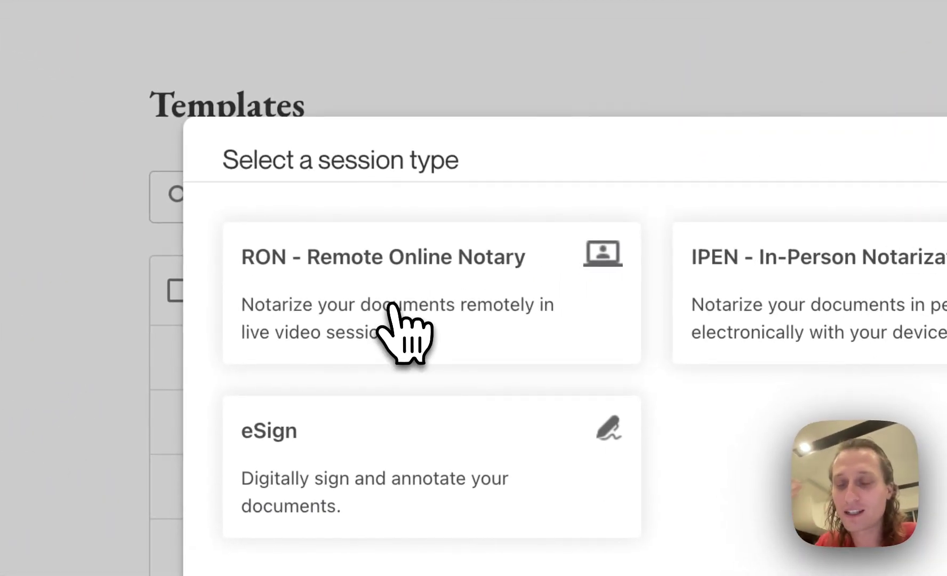
{"action": "left_click", "coordinate": [391, 304]}
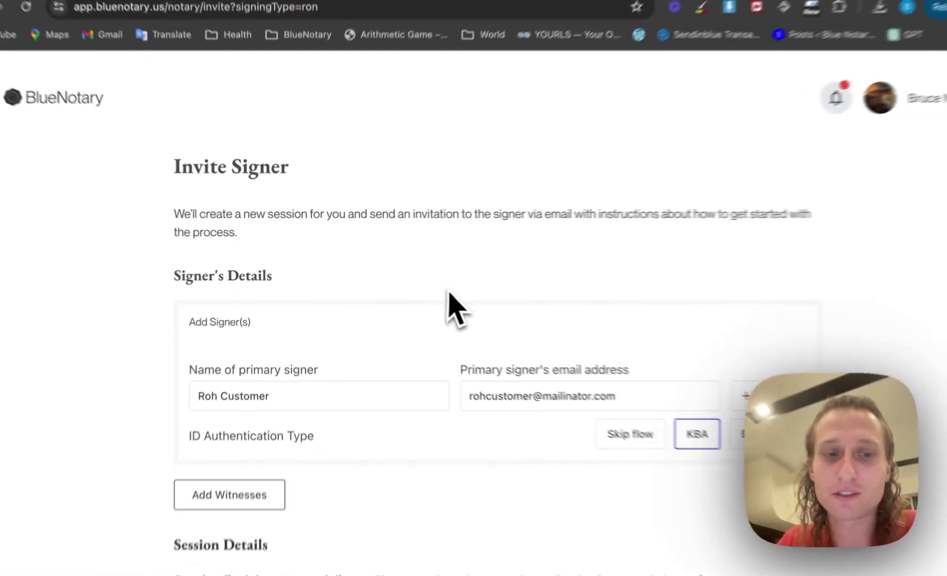
{"action": "scroll", "coordinate": [450, 294], "scroll_direction": "down", "scroll_amount": 10}
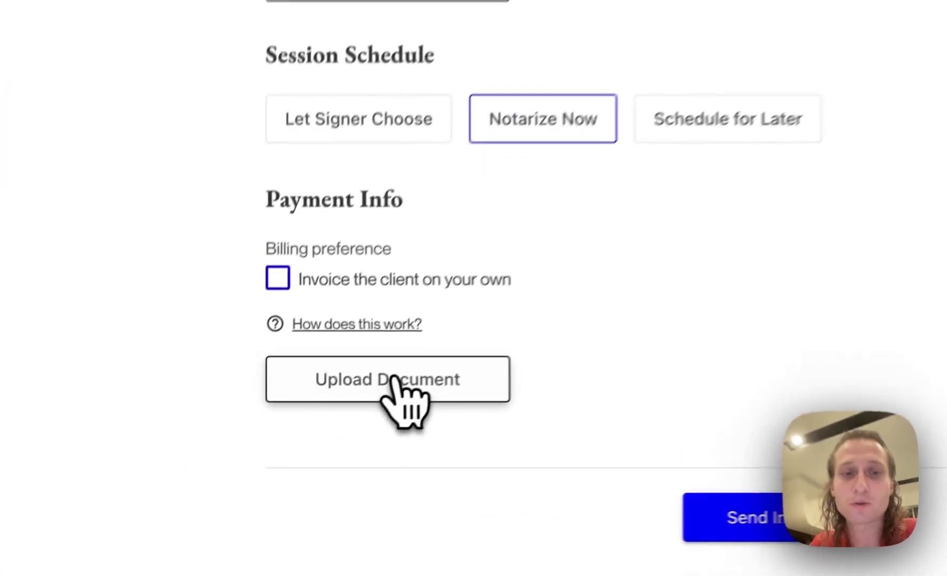
Attach Photography Consent.pdf from saved templates to the invitation
{"action": "left_click", "coordinate": [259, 465]}
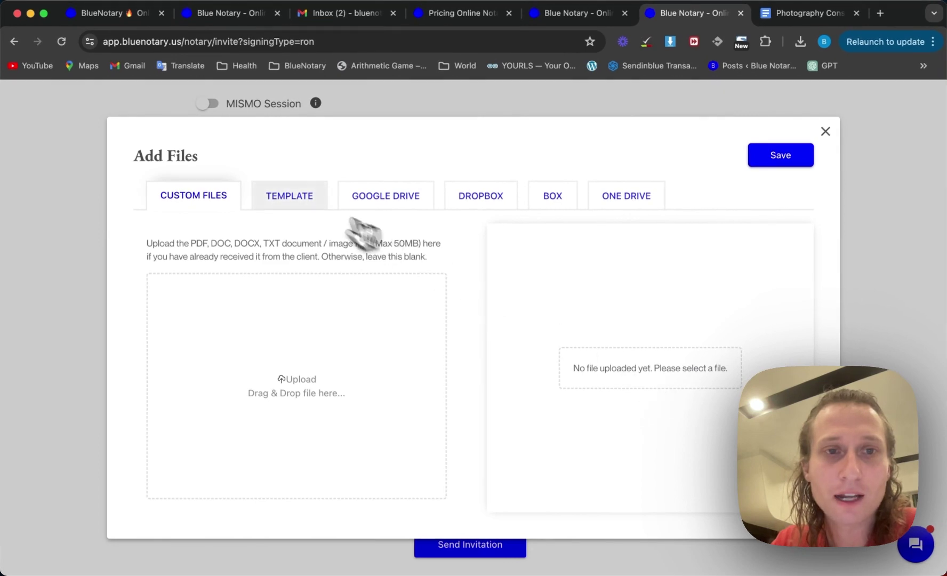
{"action": "left_click", "coordinate": [304, 194]}
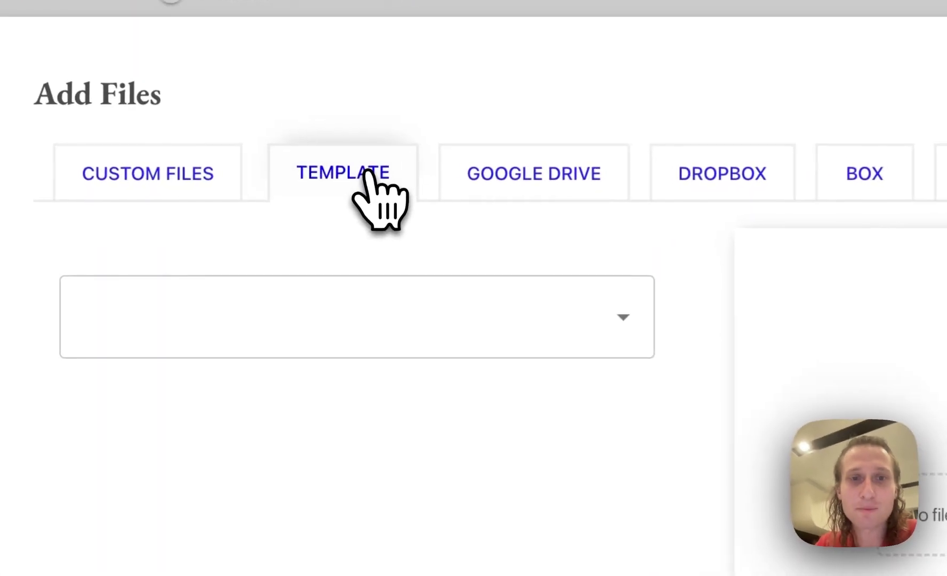
{"action": "left_click", "coordinate": [597, 317]}
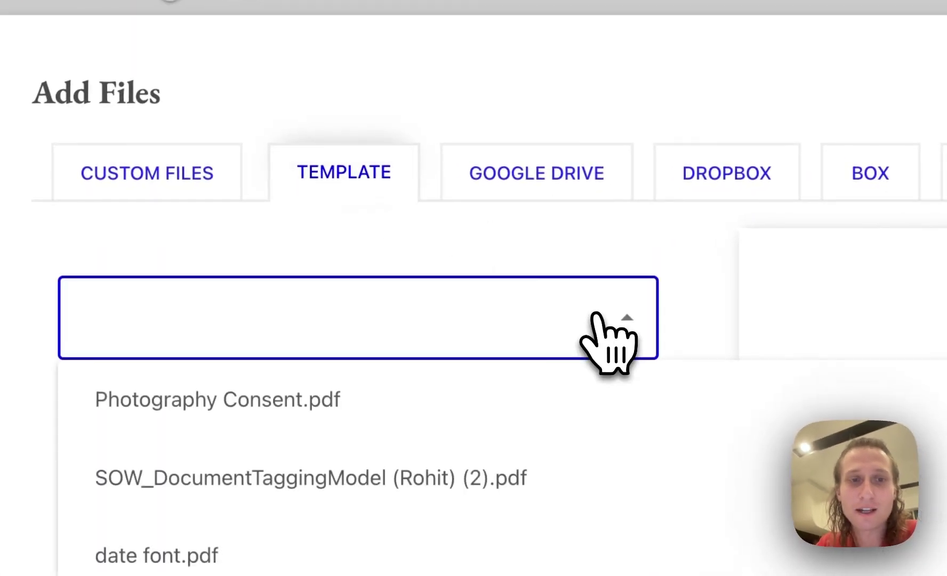
{"action": "left_click", "coordinate": [365, 414]}
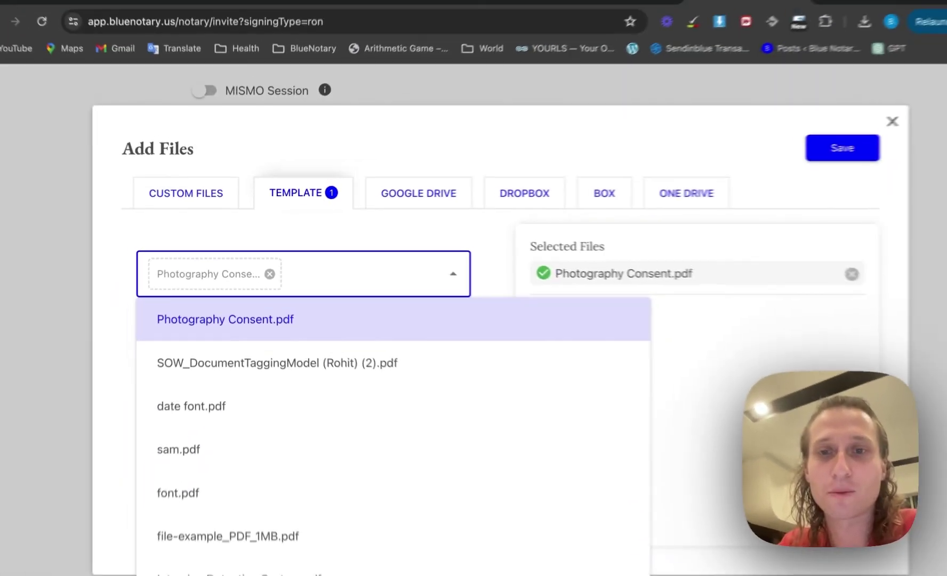
{"action": "left_click", "coordinate": [734, 231]}
{"action": "left_click", "coordinate": [783, 158]}
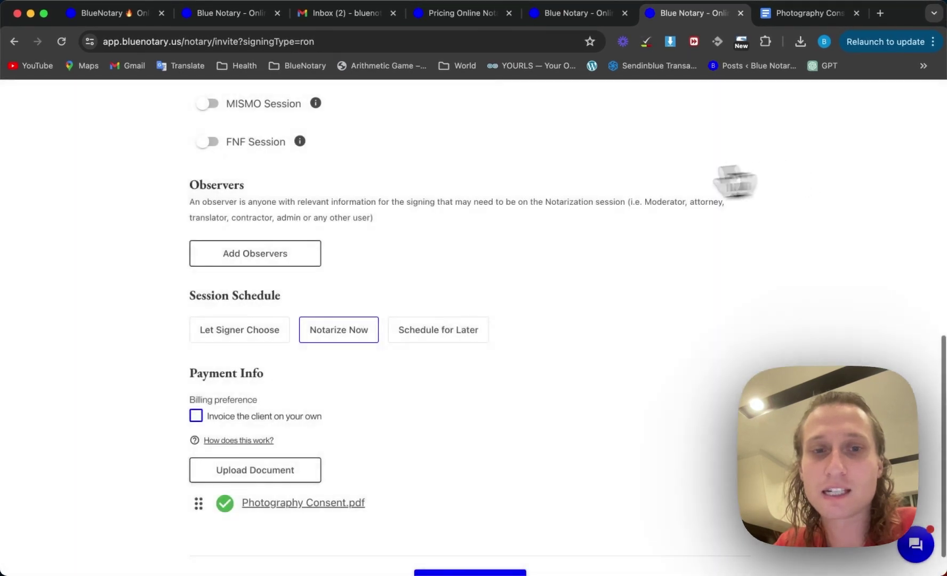
Send the RON invitation and accept the customer charge
{"action": "scroll", "coordinate": [323, 383], "scroll_direction": "up", "scroll_amount": 2}
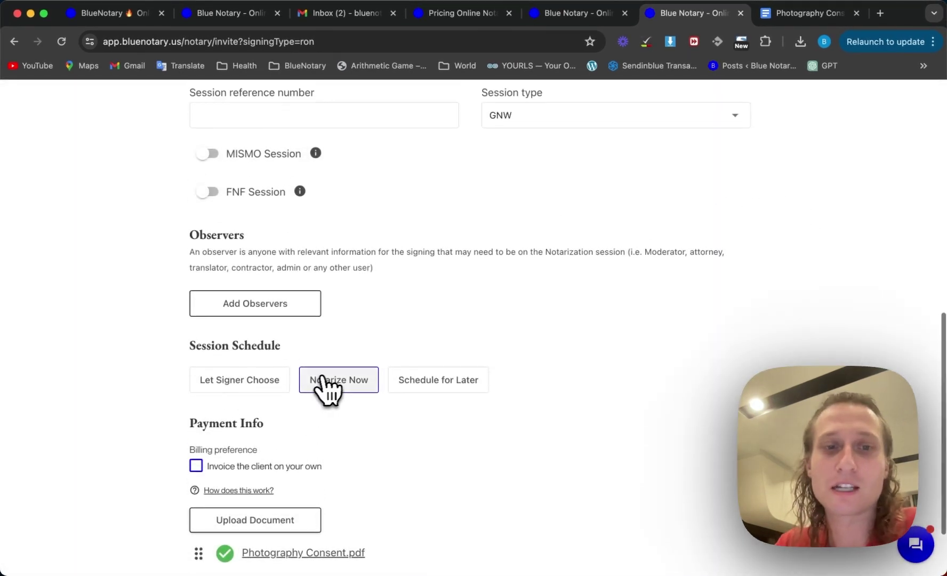
{"action": "scroll", "coordinate": [458, 307], "scroll_direction": "down", "scroll_amount": 3}
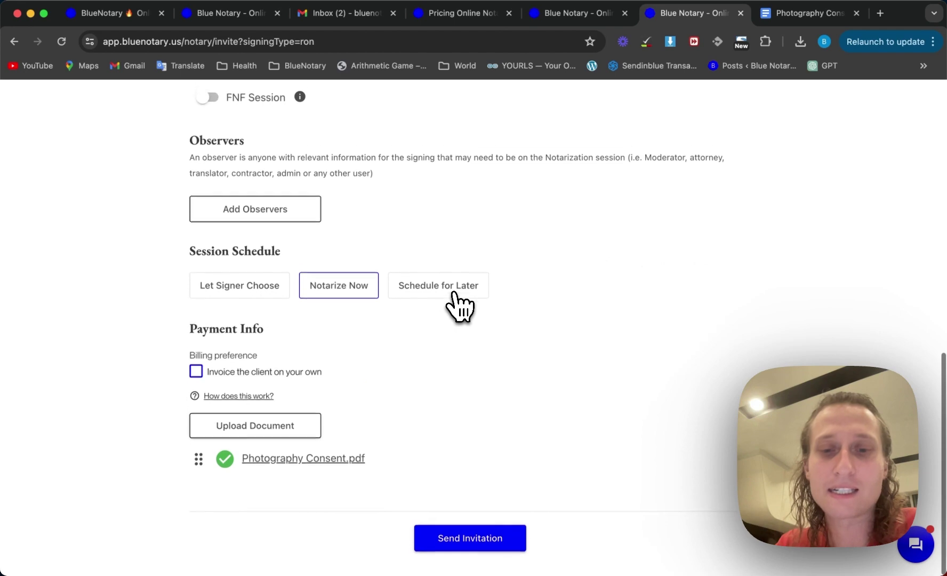
{"action": "left_click", "coordinate": [496, 545]}
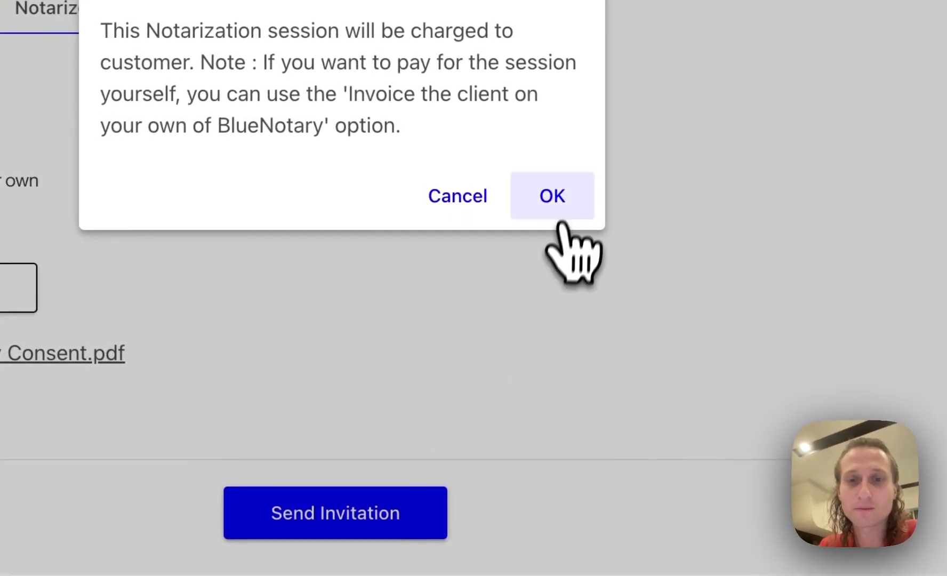
{"action": "left_click", "coordinate": [559, 198]}
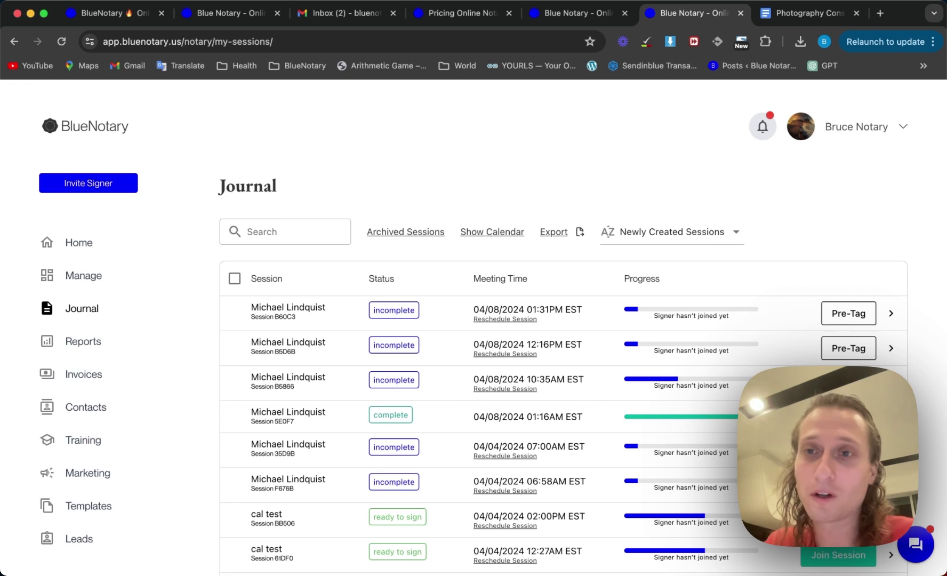
Log out of the notary account
{"action": "left_click", "coordinate": [864, 128]}
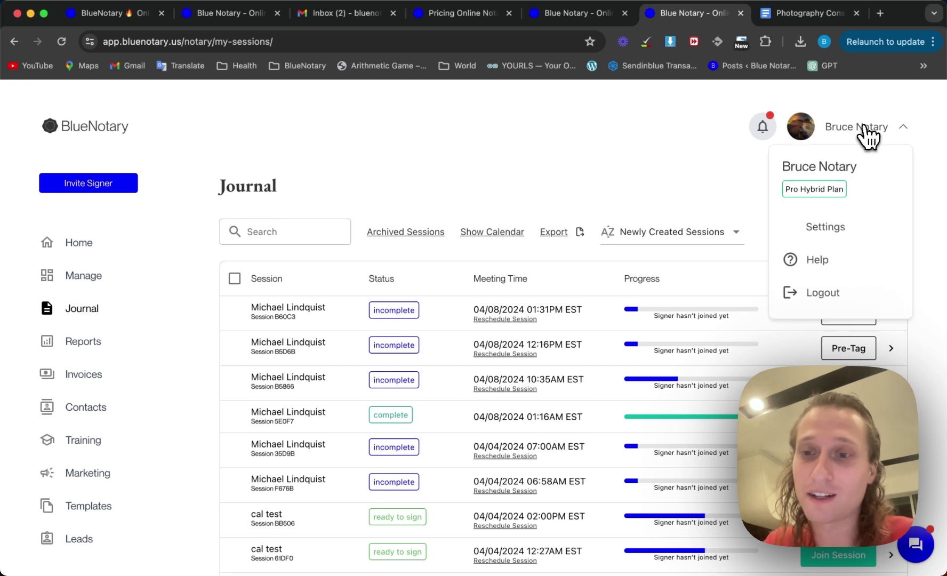
{"action": "left_click", "coordinate": [824, 292]}
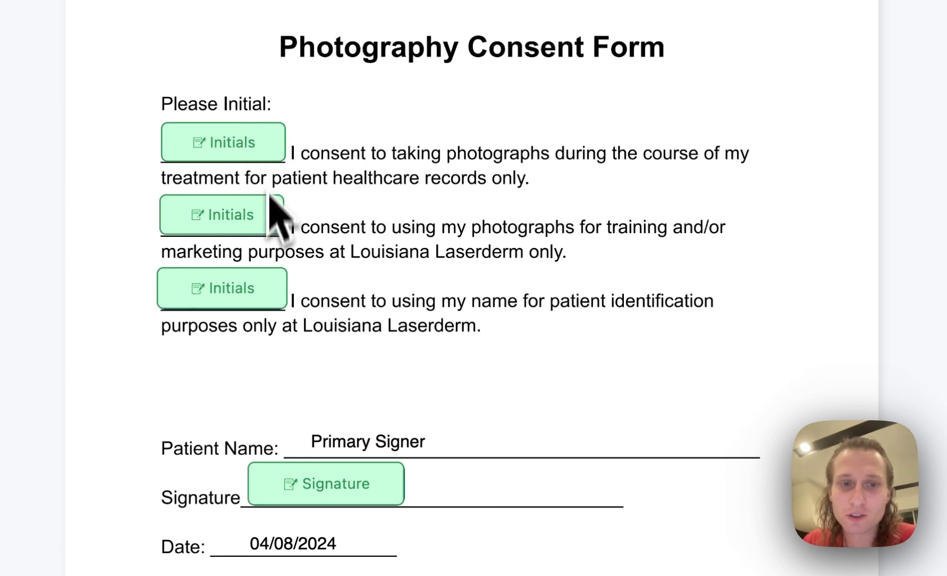
Agree to electronic initials and apply the signer's initials to the first consent statement
{"action": "left_click", "coordinate": [227, 145]}
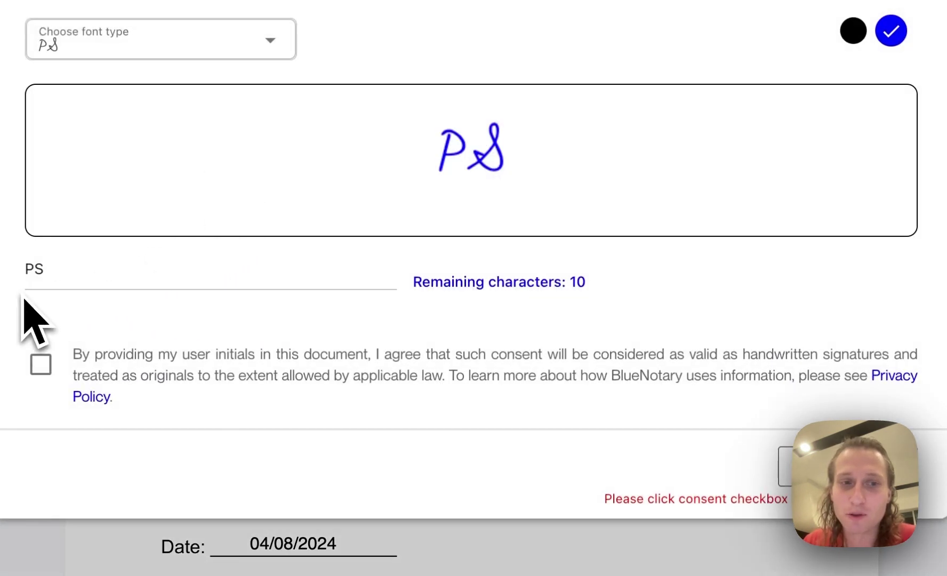
{"action": "left_click", "coordinate": [40, 364]}
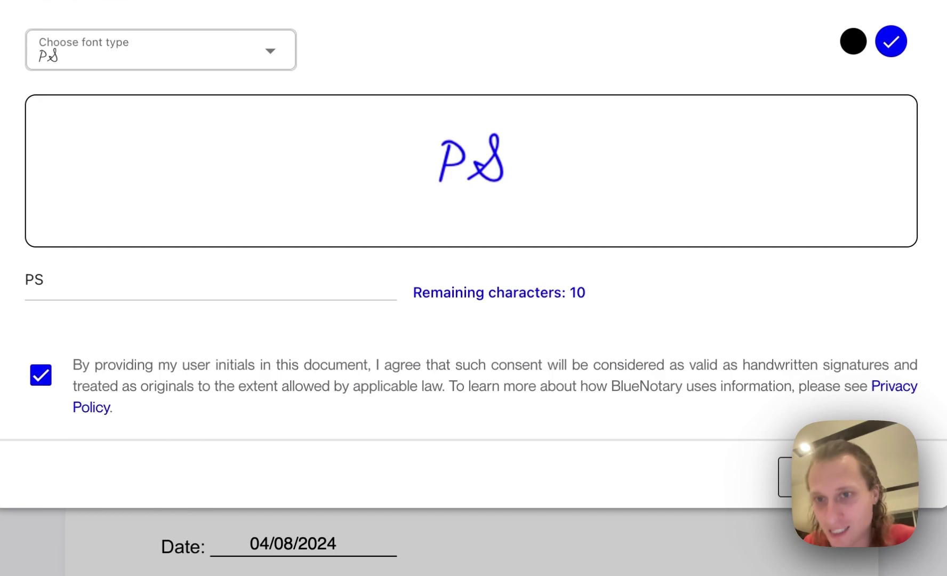
{"action": "left_click", "coordinate": [848, 476]}
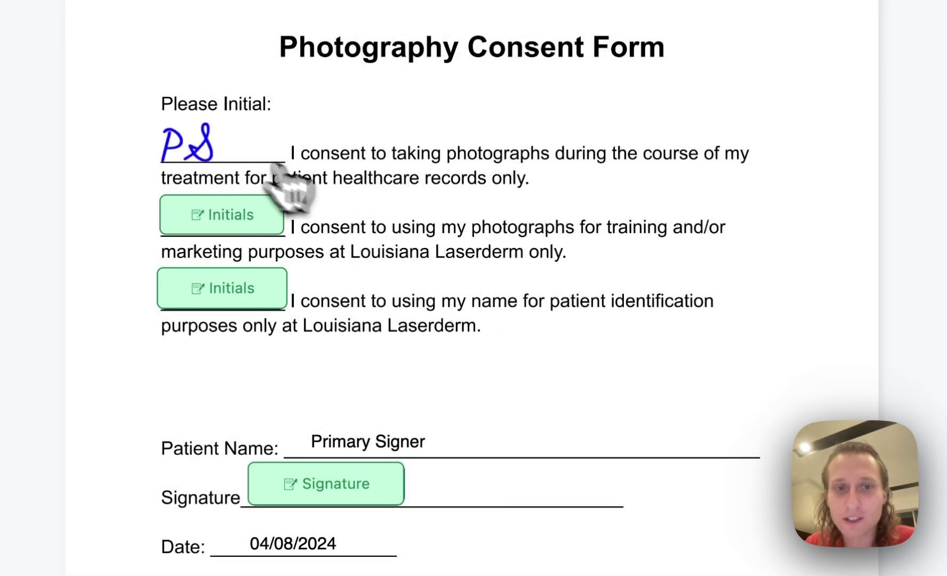
{"action": "scroll", "coordinate": [243, 133], "scroll_direction": "down", "scroll_amount": 2}
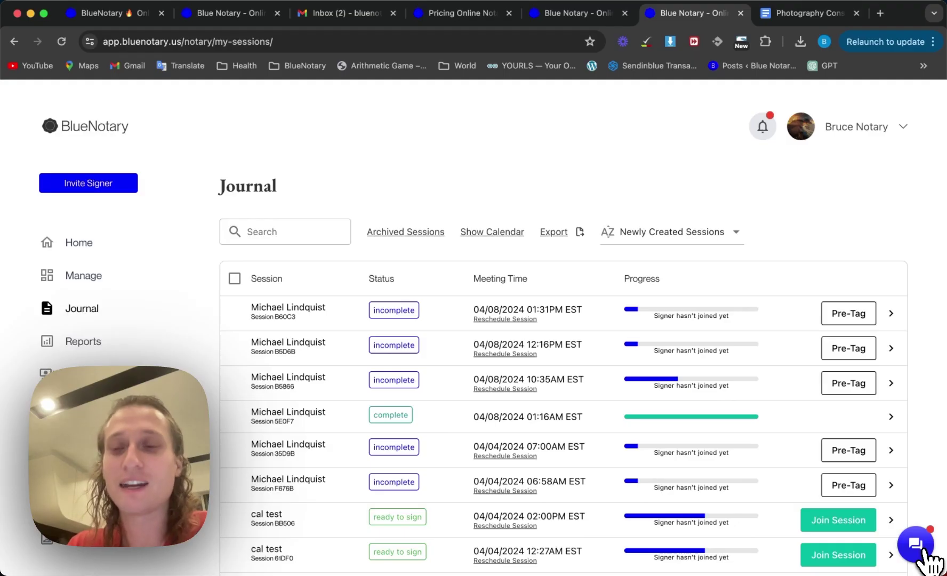
{"action": "left_click", "coordinate": [923, 550]}
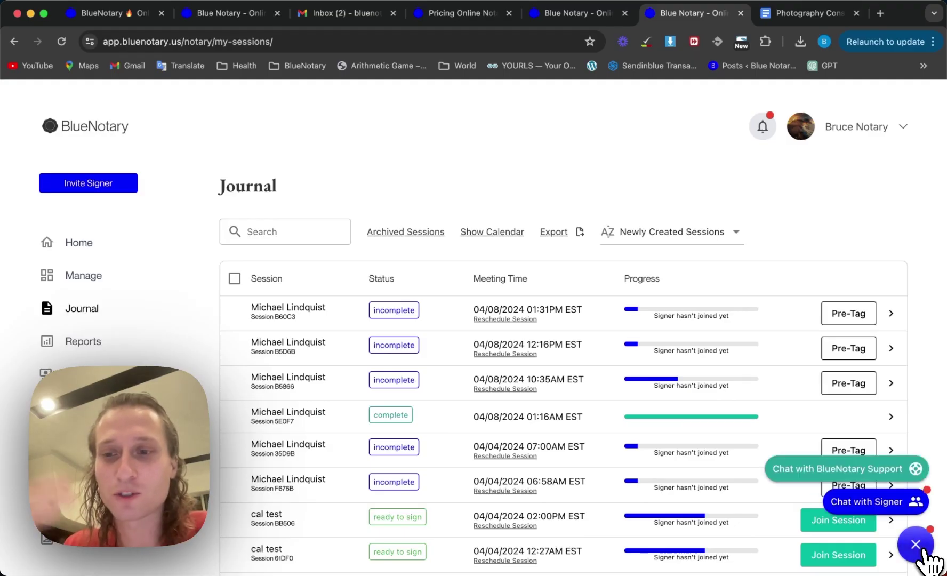
{"action": "left_click", "coordinate": [926, 553]}
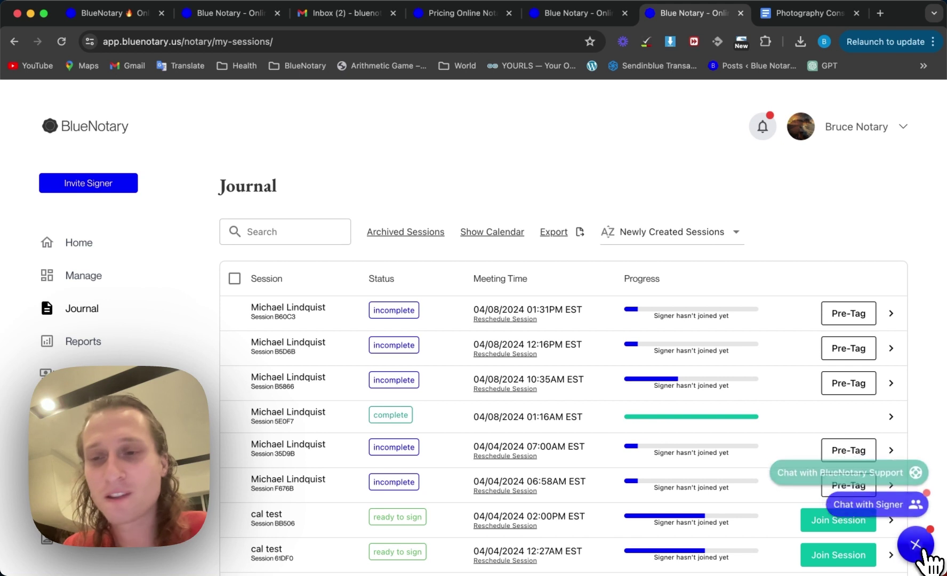